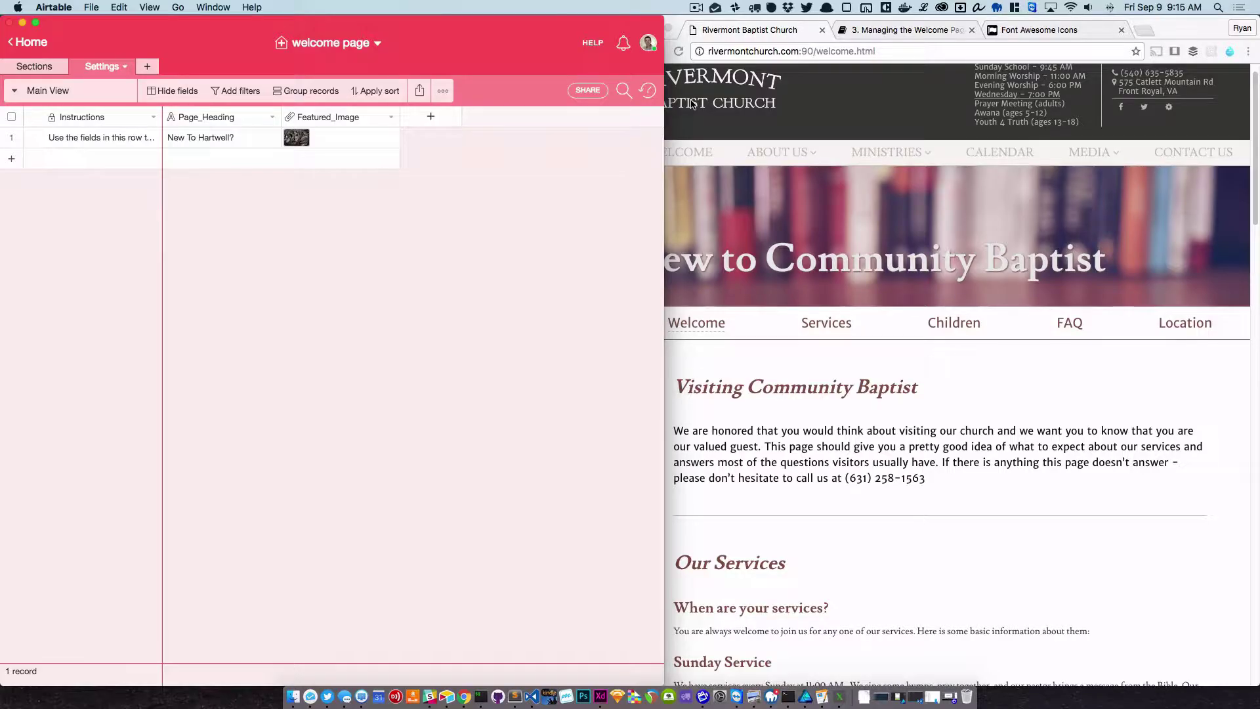
# Return to the bases list, reopen the welcome page base, and check its Sections and Settings tables.
pyautogui.click(30, 43)
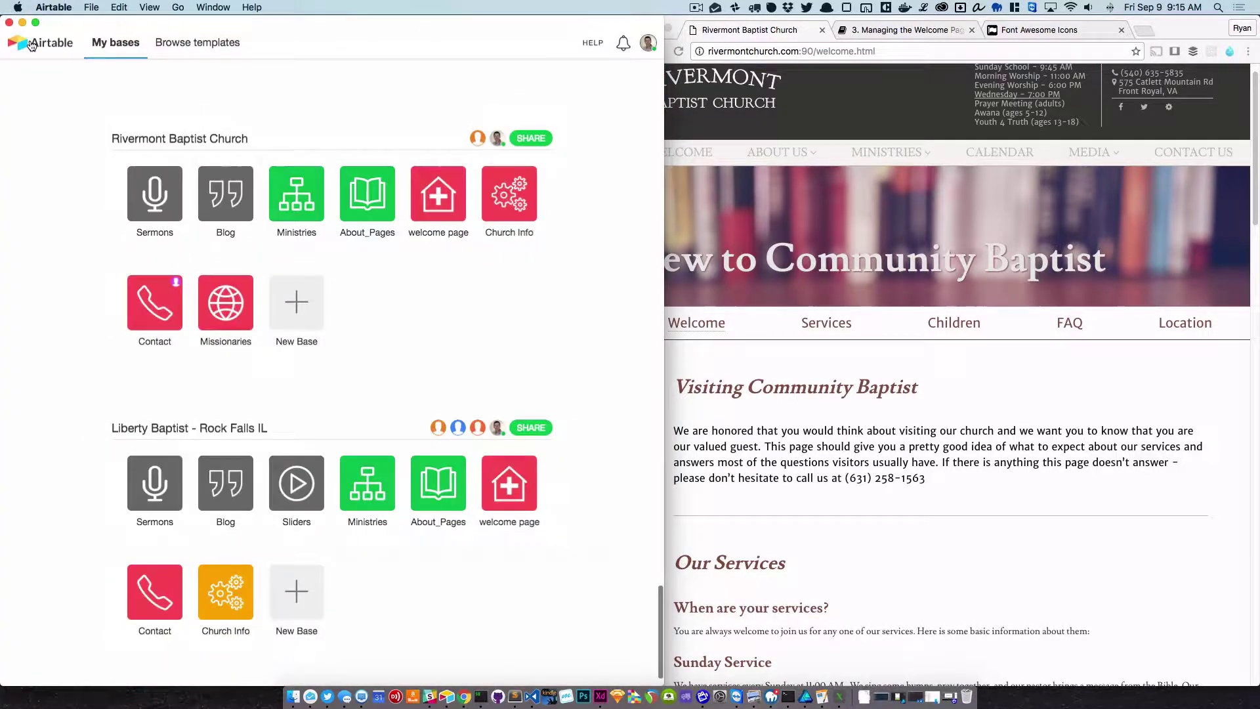
pyautogui.click(439, 199)
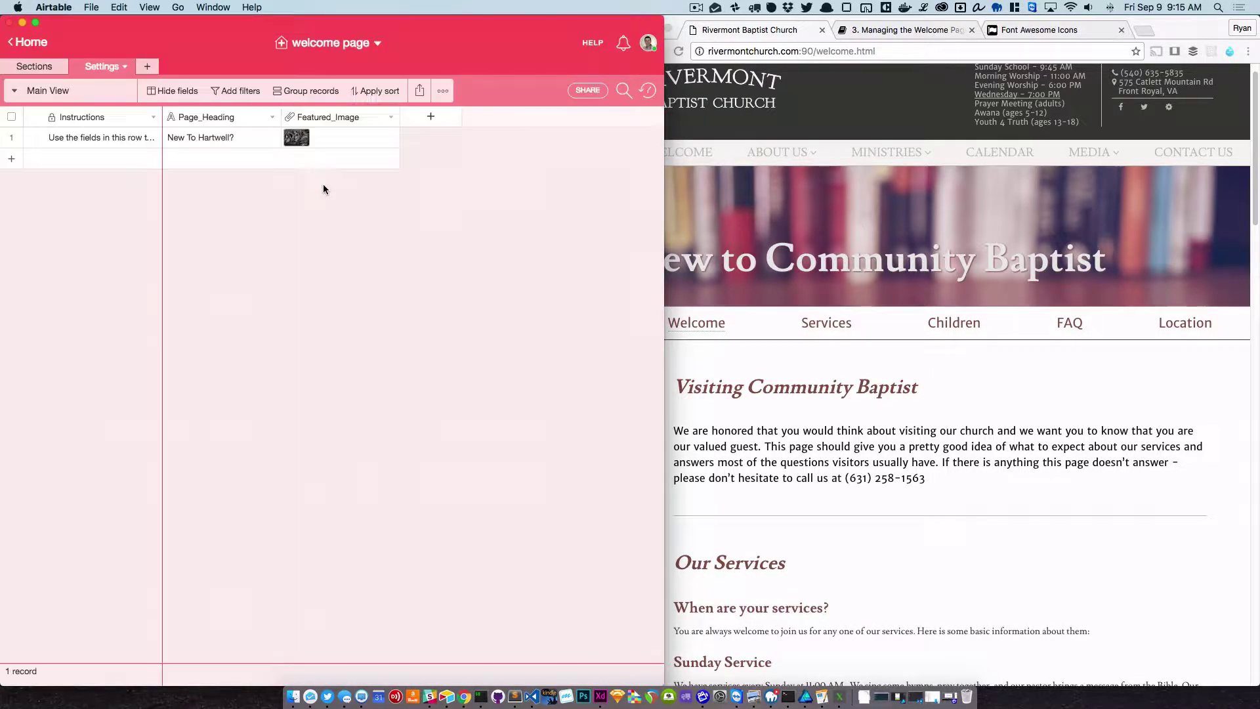
pyautogui.click(51, 64)
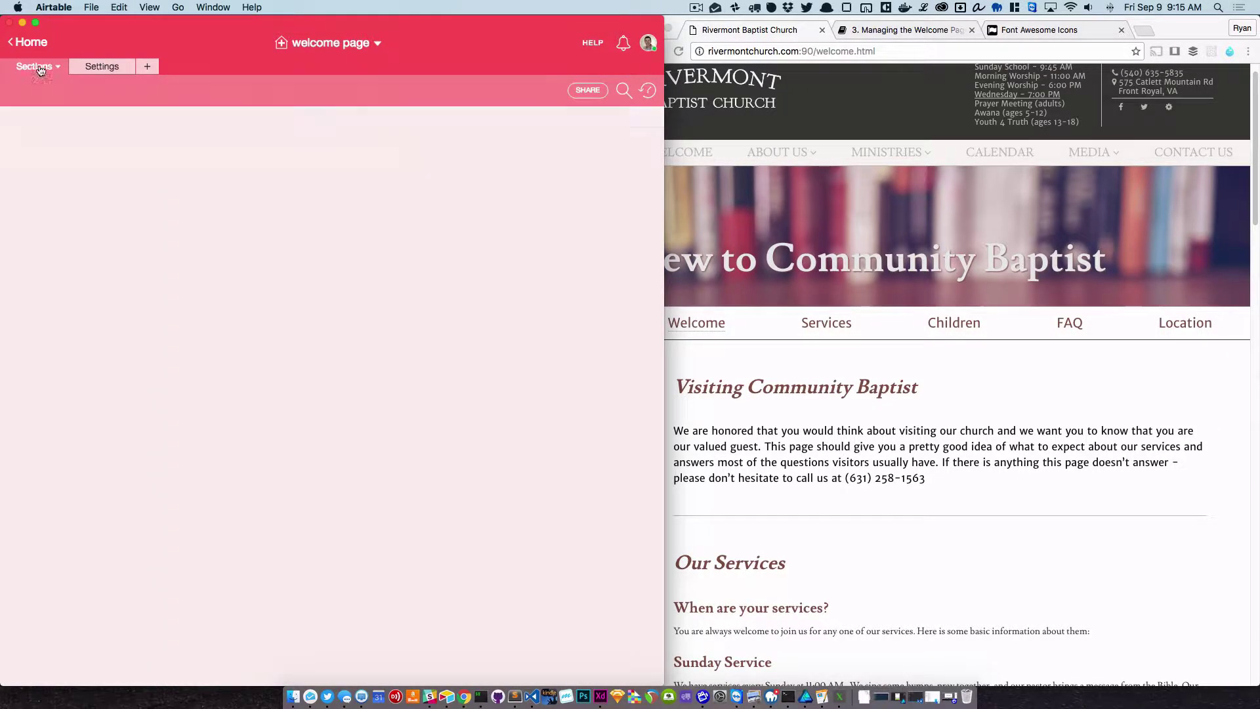
pyautogui.click(102, 68)
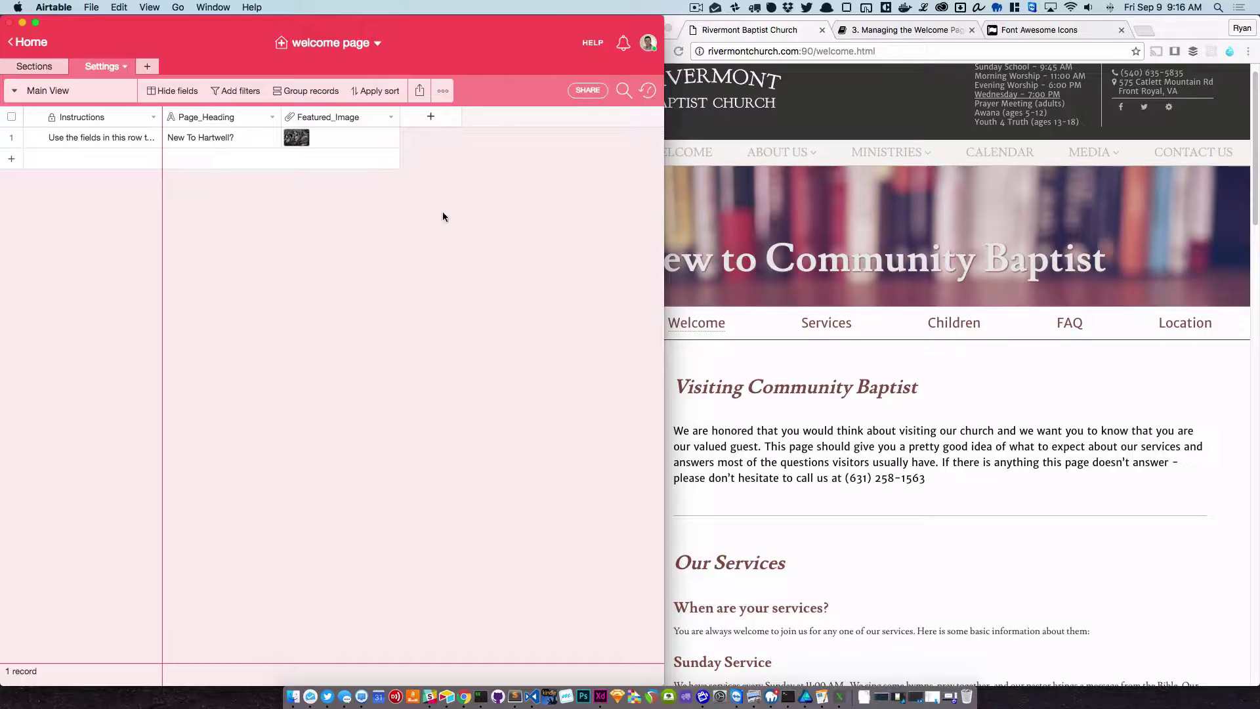
# Glance at the church website, then return to Airtable's Sections table listing its four sections.
pyautogui.click(809, 212)
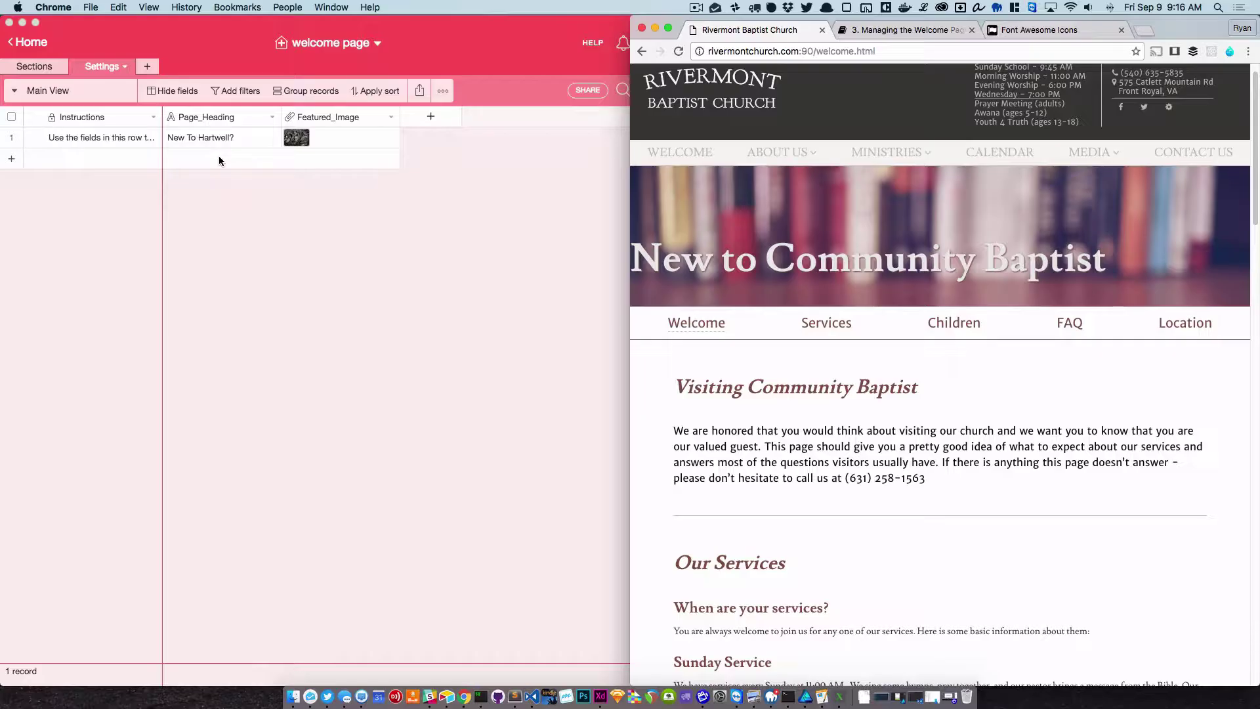
pyautogui.click(37, 68)
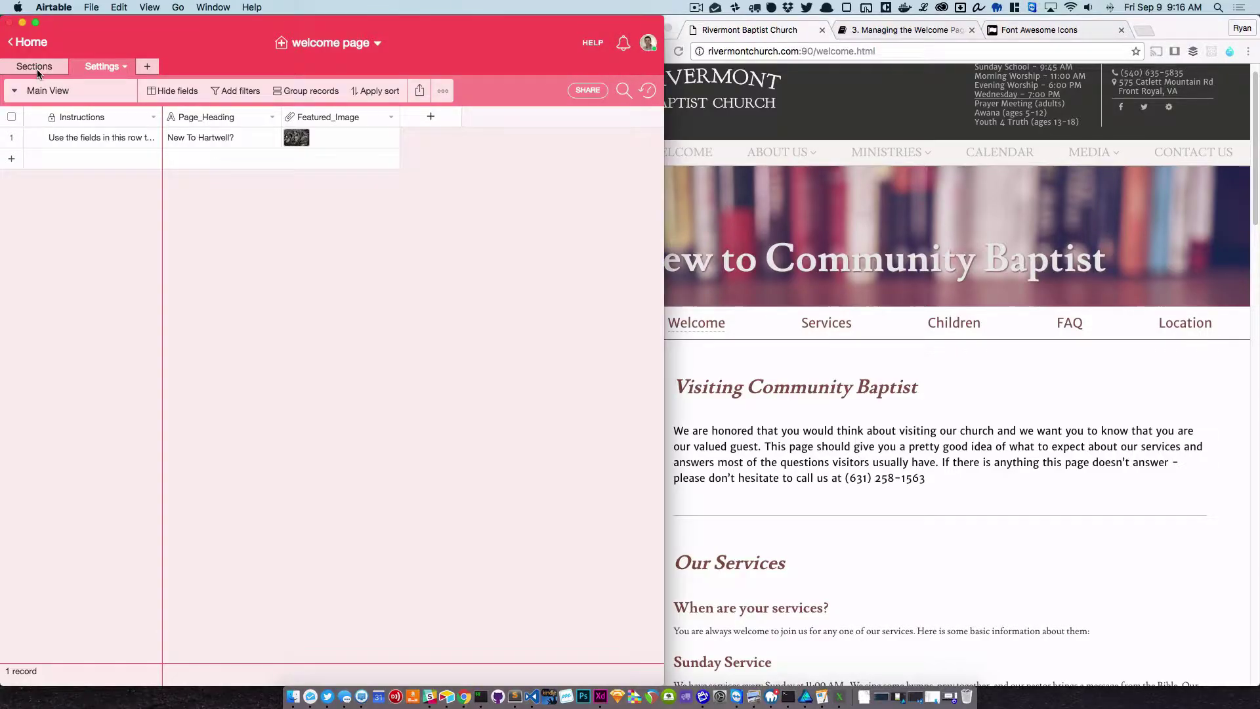
pyautogui.click(36, 69)
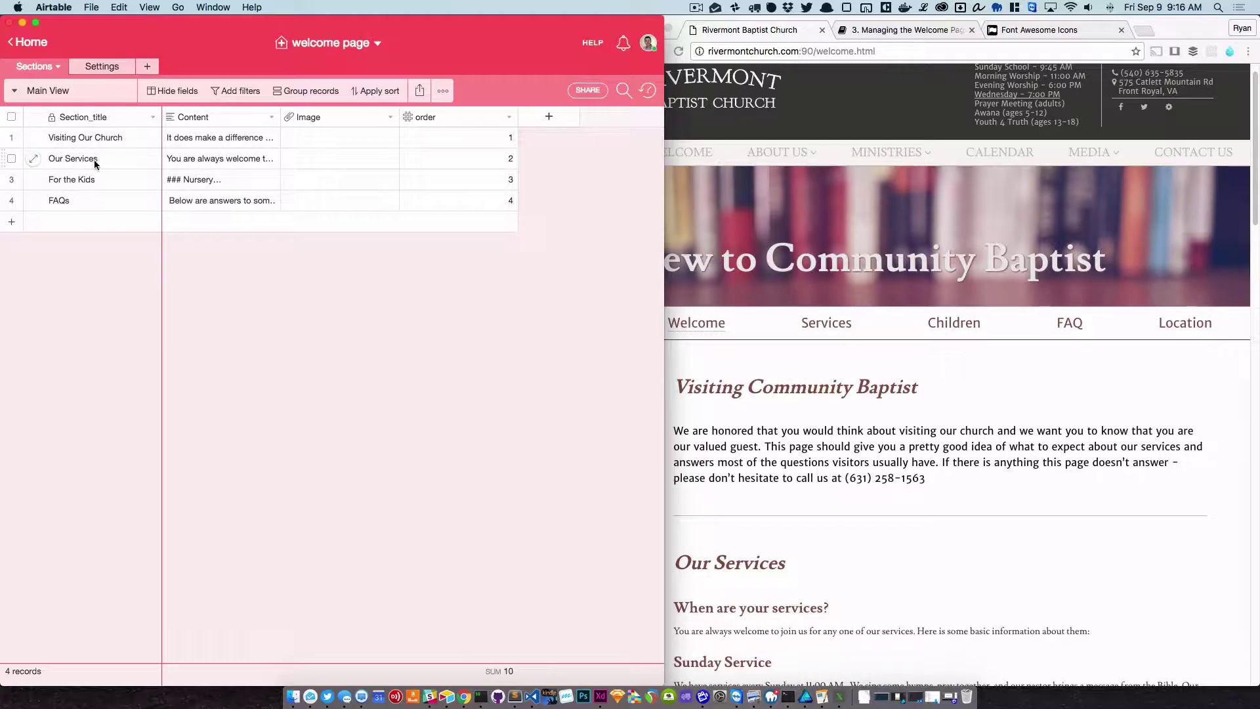
# Scroll through the church welcome page, then switch to the '3. Managing the Welcome Page' documentation.
pyautogui.click(769, 454)
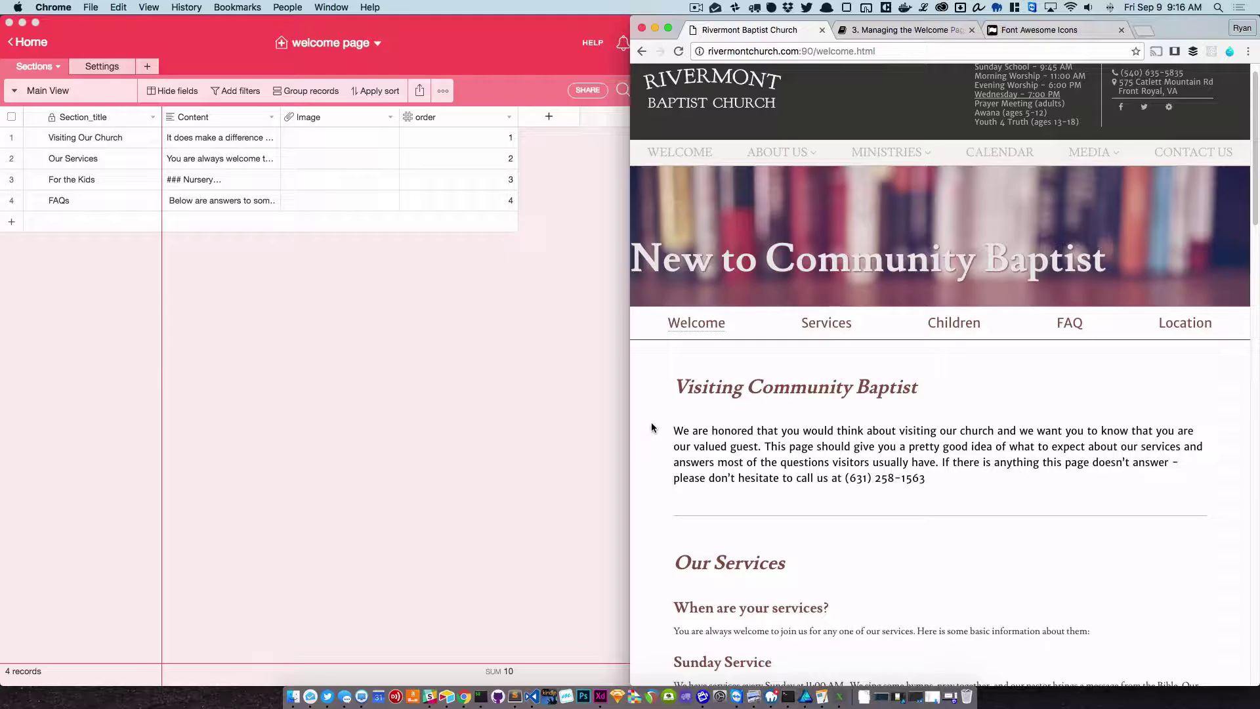
pyautogui.scroll(-1, 710, 441)
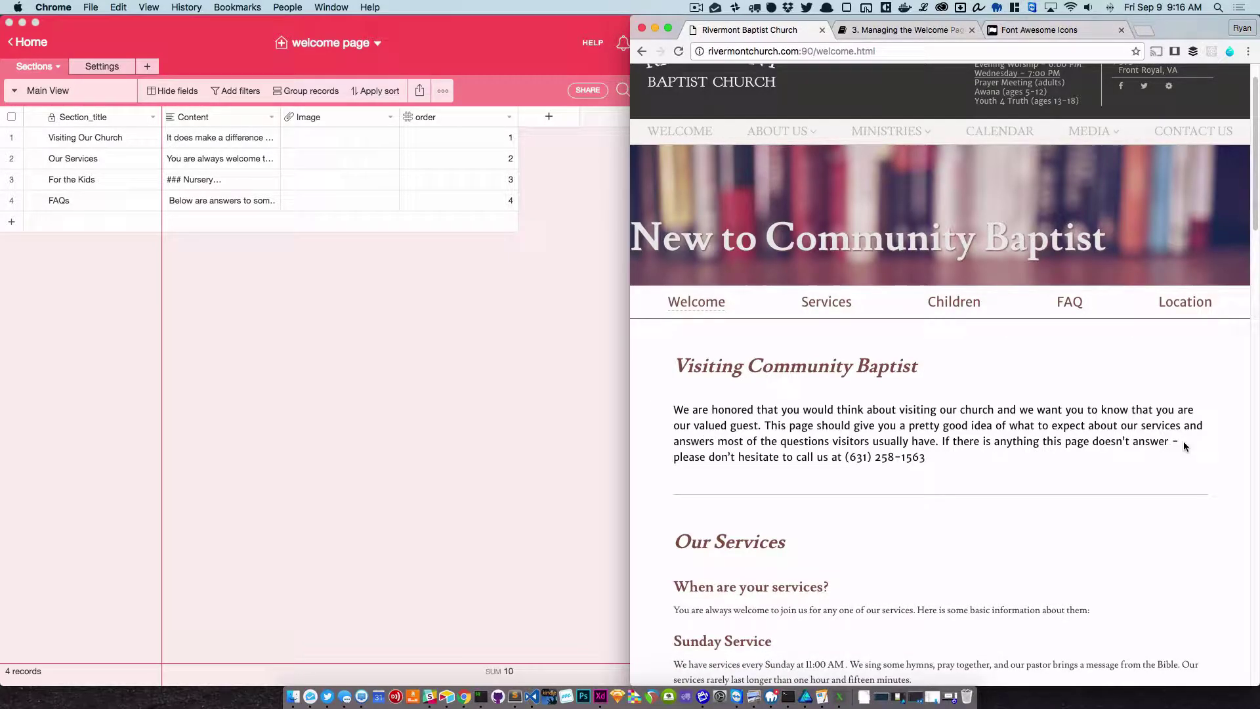
pyautogui.scroll(-2, 787, 447)
pyautogui.scroll(-1, 684, 360)
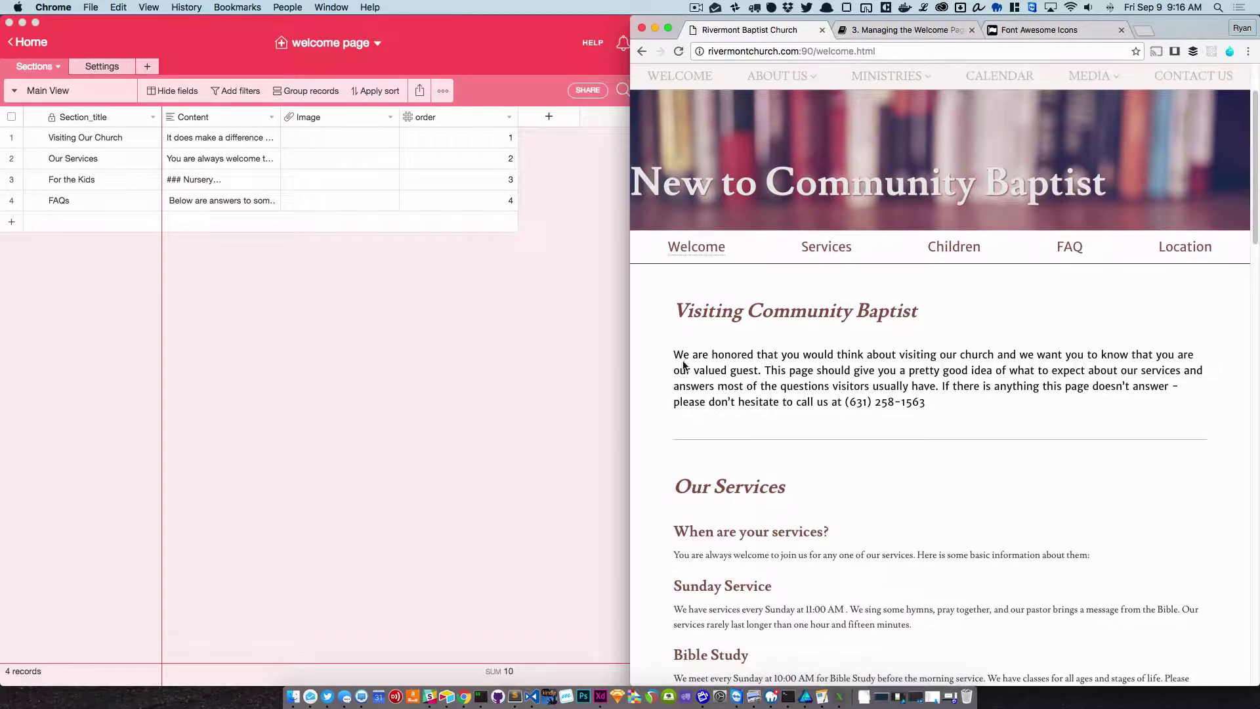
pyautogui.scroll(-5, 774, 466)
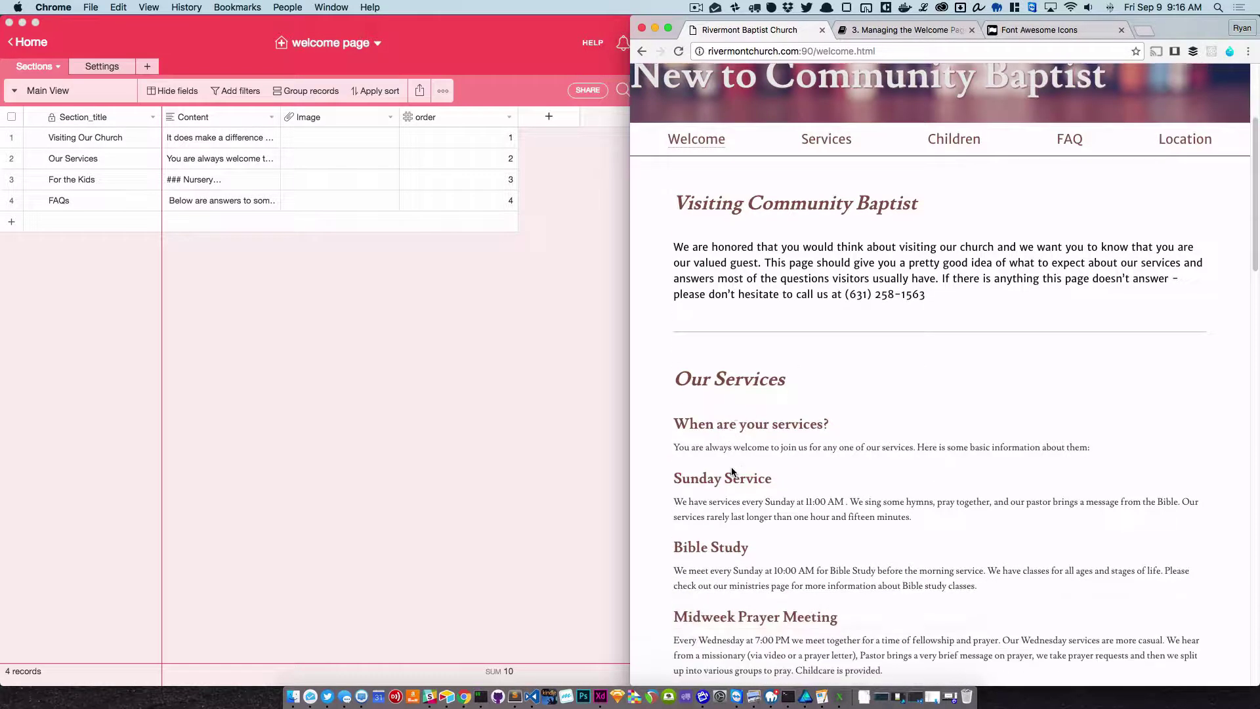
pyautogui.scroll(-5, 885, 478)
pyautogui.scroll(10, 885, 477)
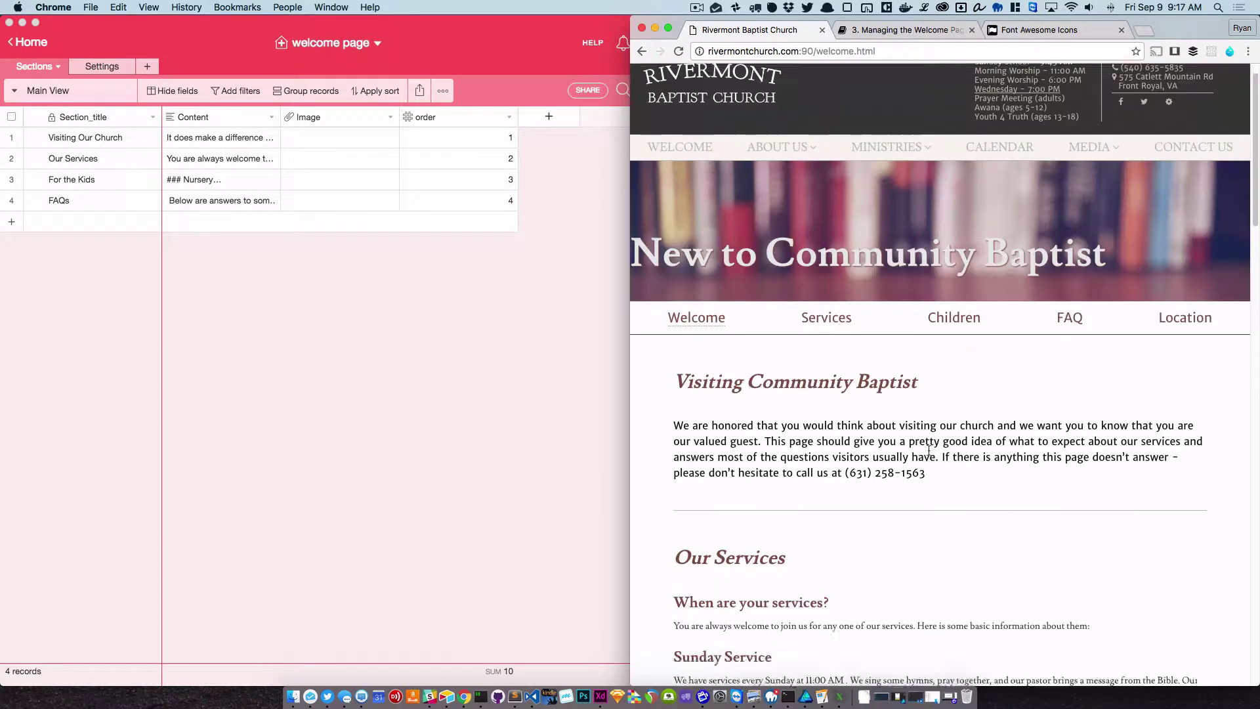
pyautogui.click(885, 30)
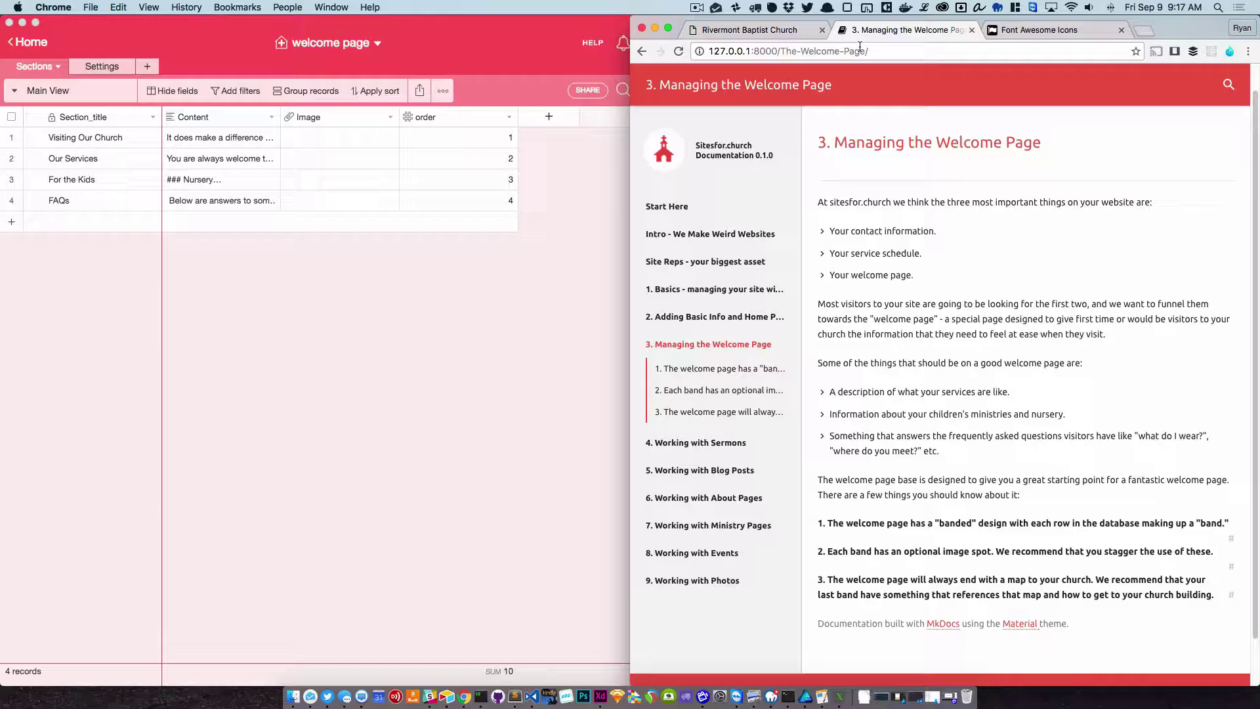
# Load hartwellbaptistchurch.org in a new tab moved into second position.
pyautogui.click(1146, 29)
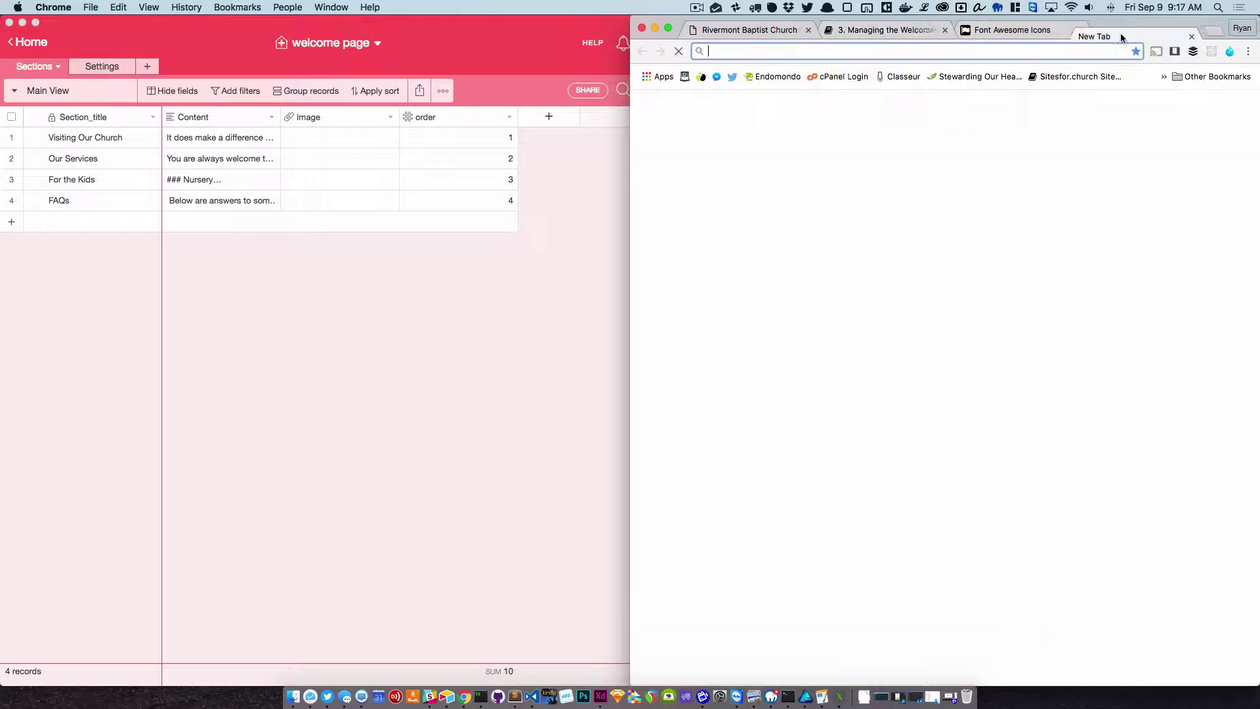
pyautogui.moveTo(1121, 36); pyautogui.dragTo(879, 31)
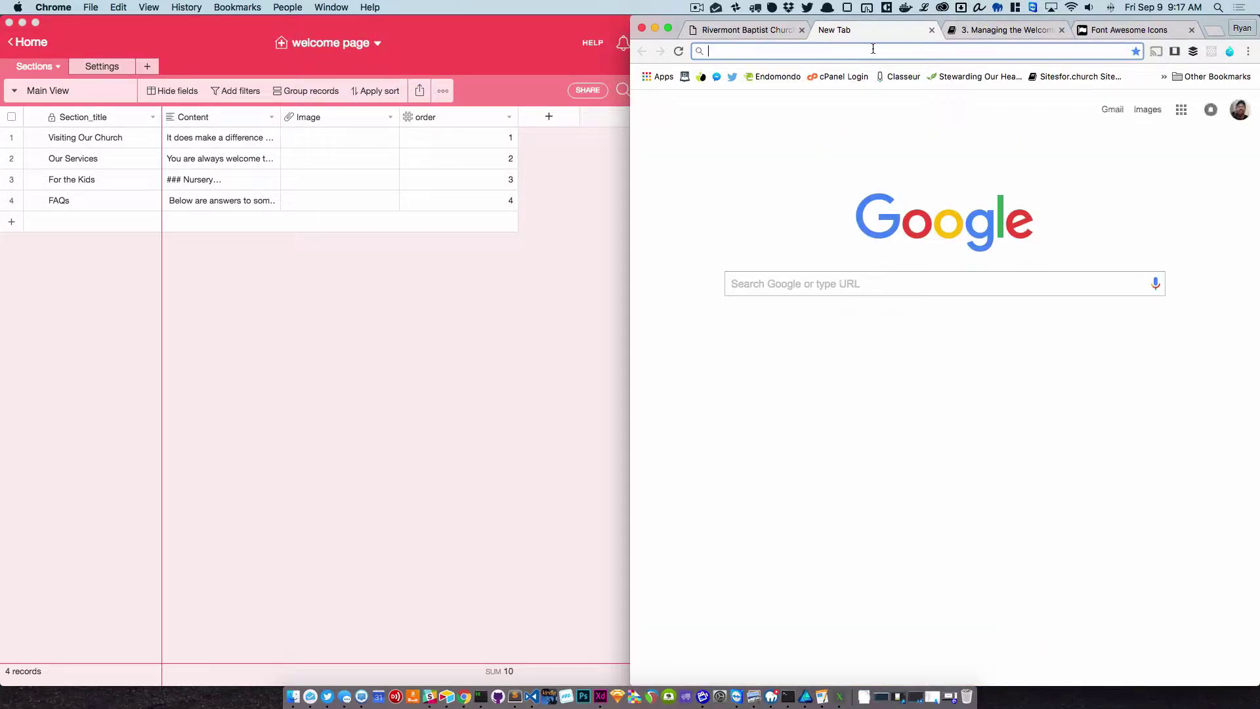
pyautogui.write('hartwellbaptistchurch.org')
pyautogui.press('Return')
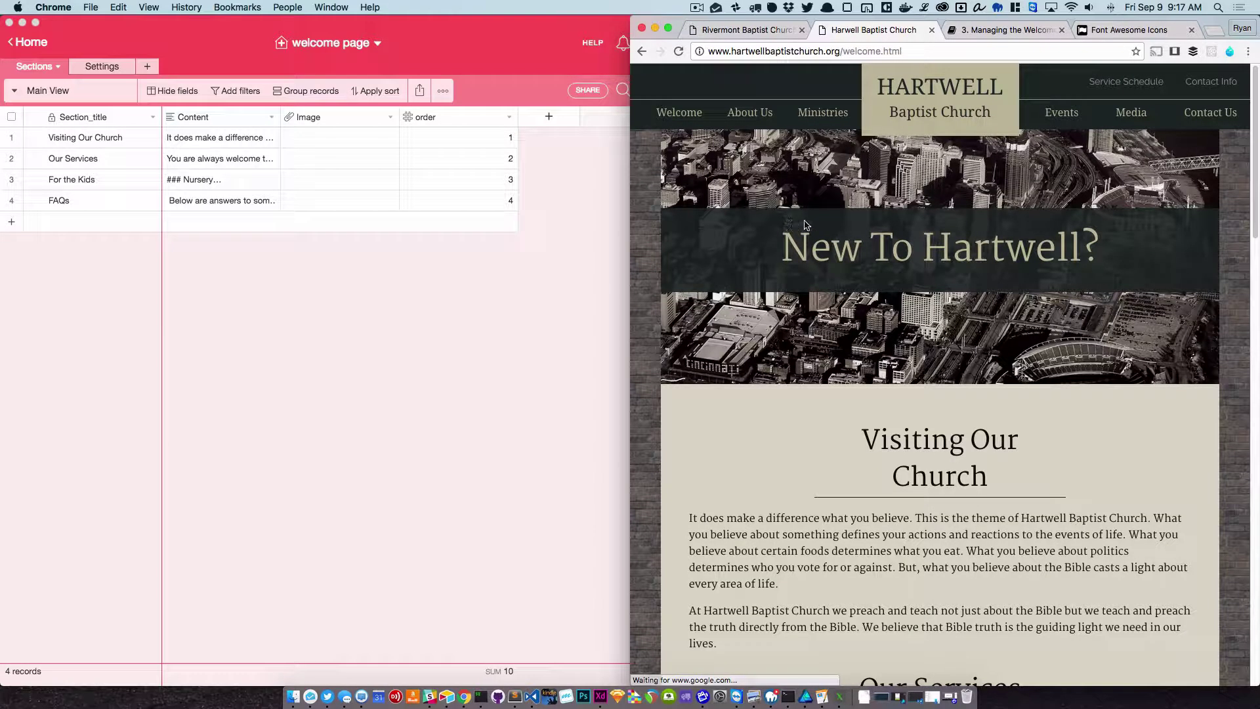
pyautogui.scroll(-3, 800, 227)
pyautogui.scroll(3, 802, 227)
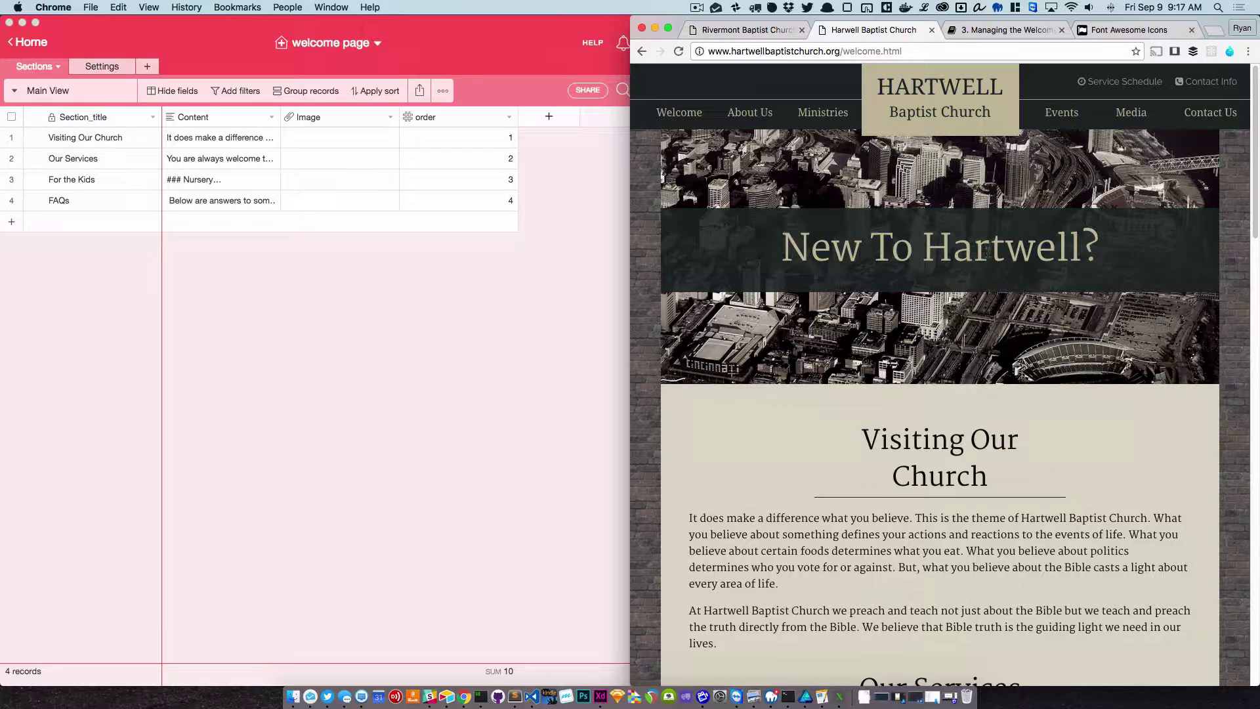
pyautogui.scroll(-10, 964, 257)
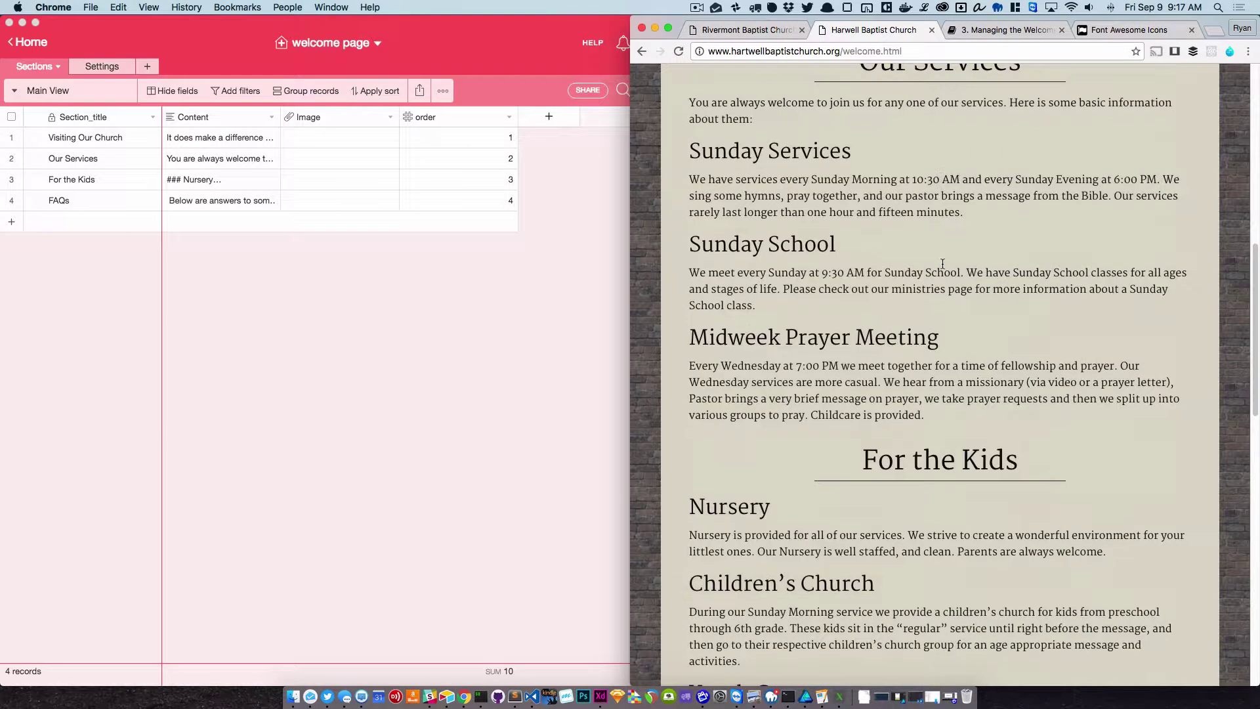
pyautogui.scroll(-15, 943, 263)
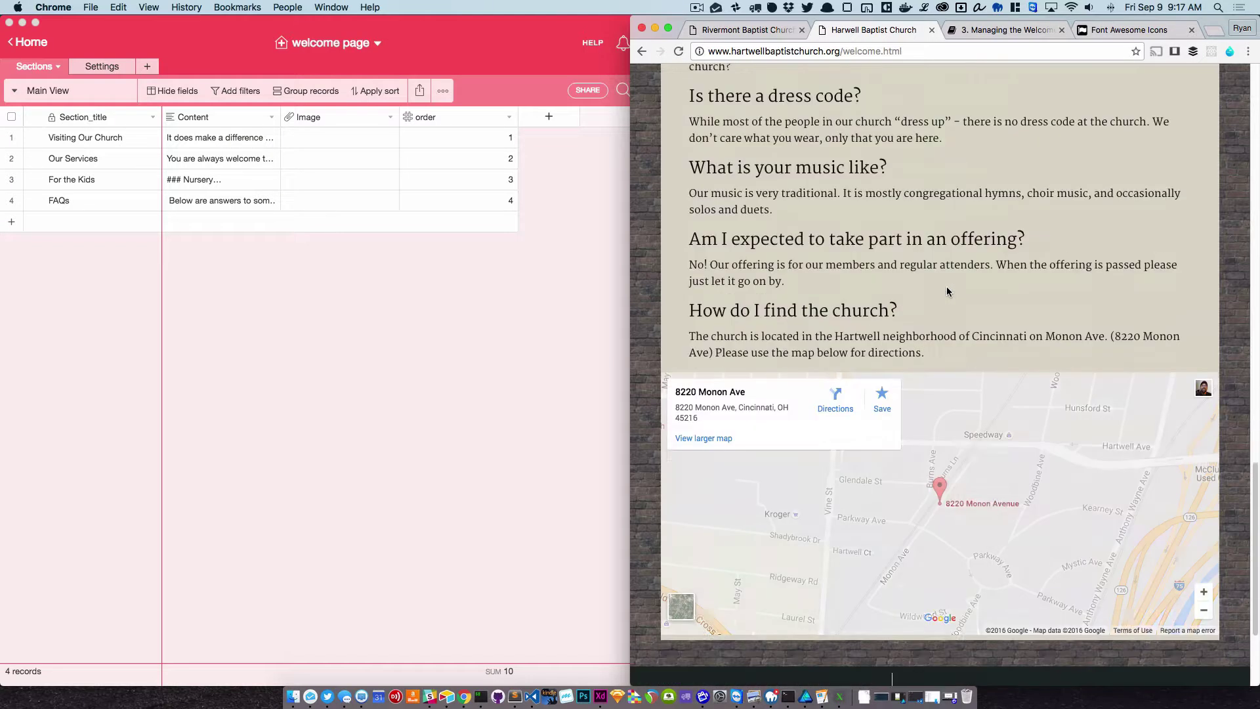
pyautogui.scroll(20, 946, 286)
pyautogui.scroll(1, 890, 261)
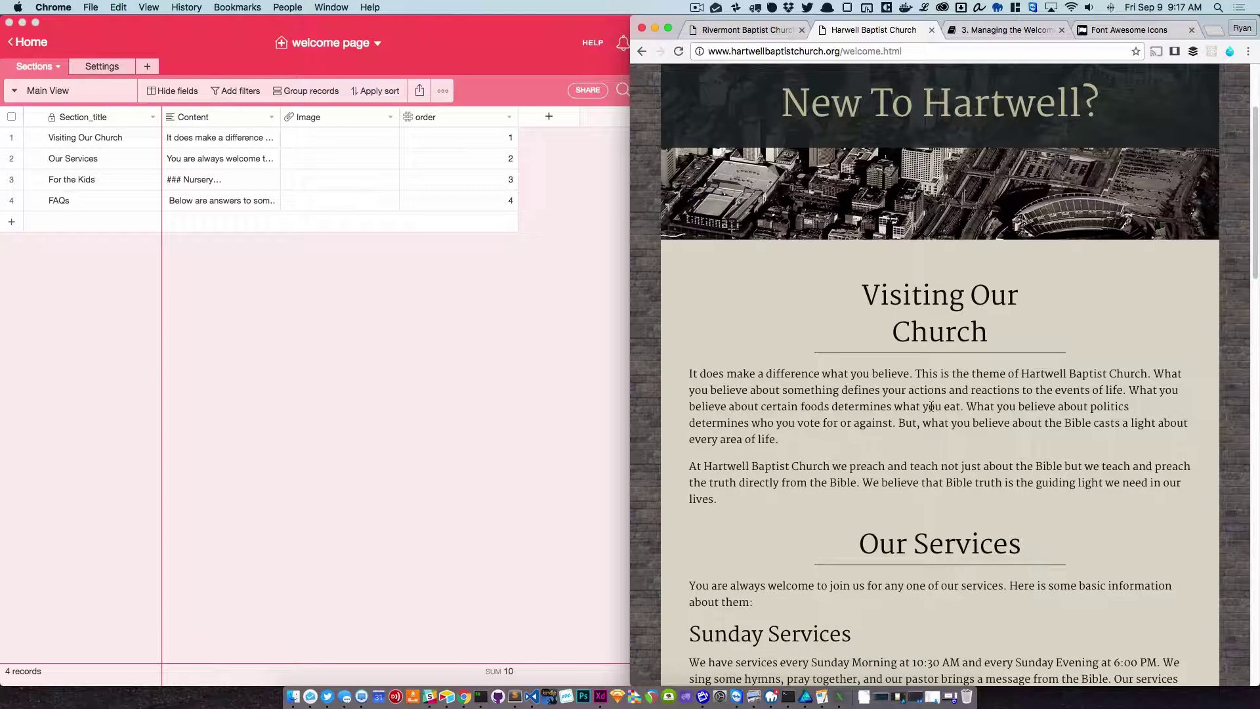
# Scroll the Hartwell welcome page past Our Services and For the Kids down to the FAQs and location map.
pyautogui.scroll(-2, 959, 400)
pyautogui.scroll(-3, 964, 406)
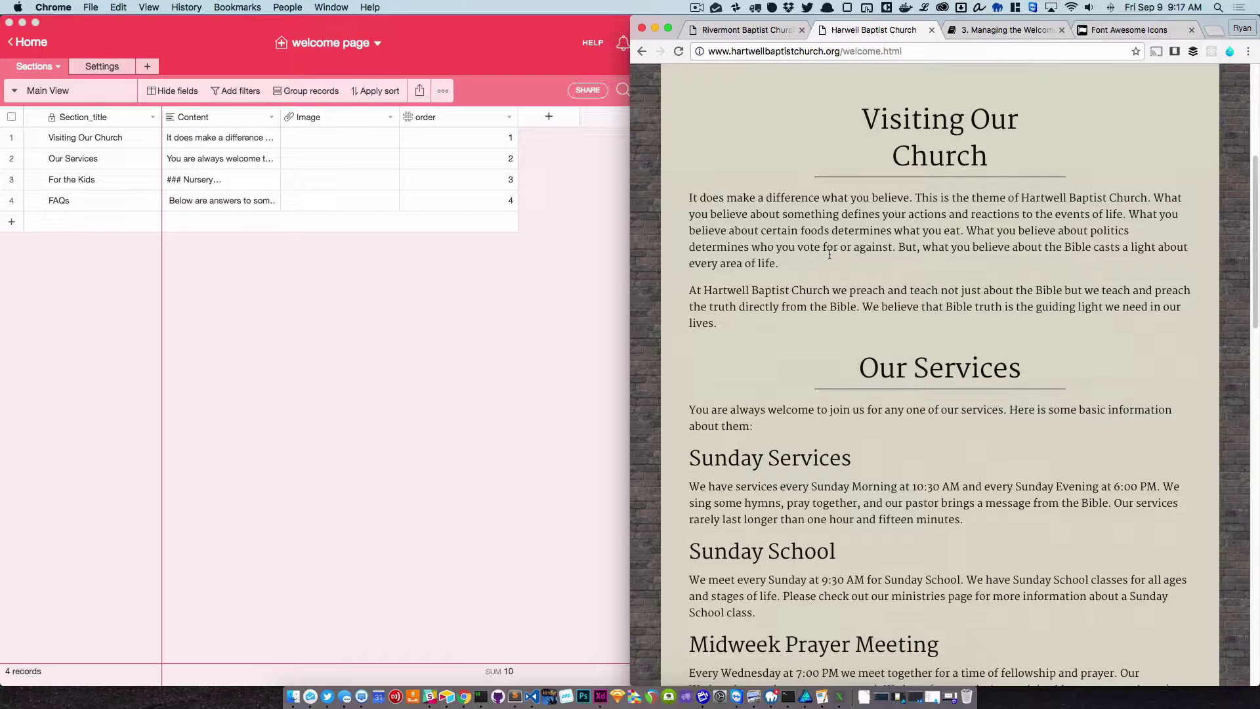
pyautogui.scroll(-5, 870, 263)
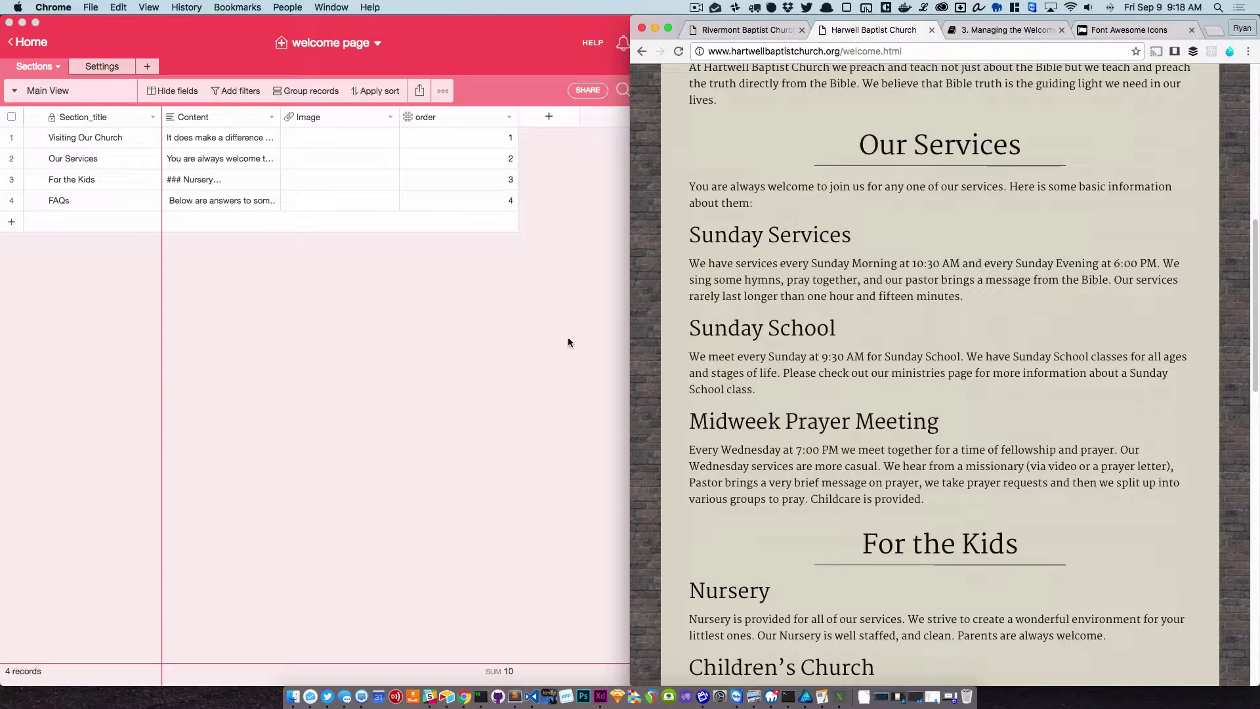
pyautogui.scroll(-2, 860, 414)
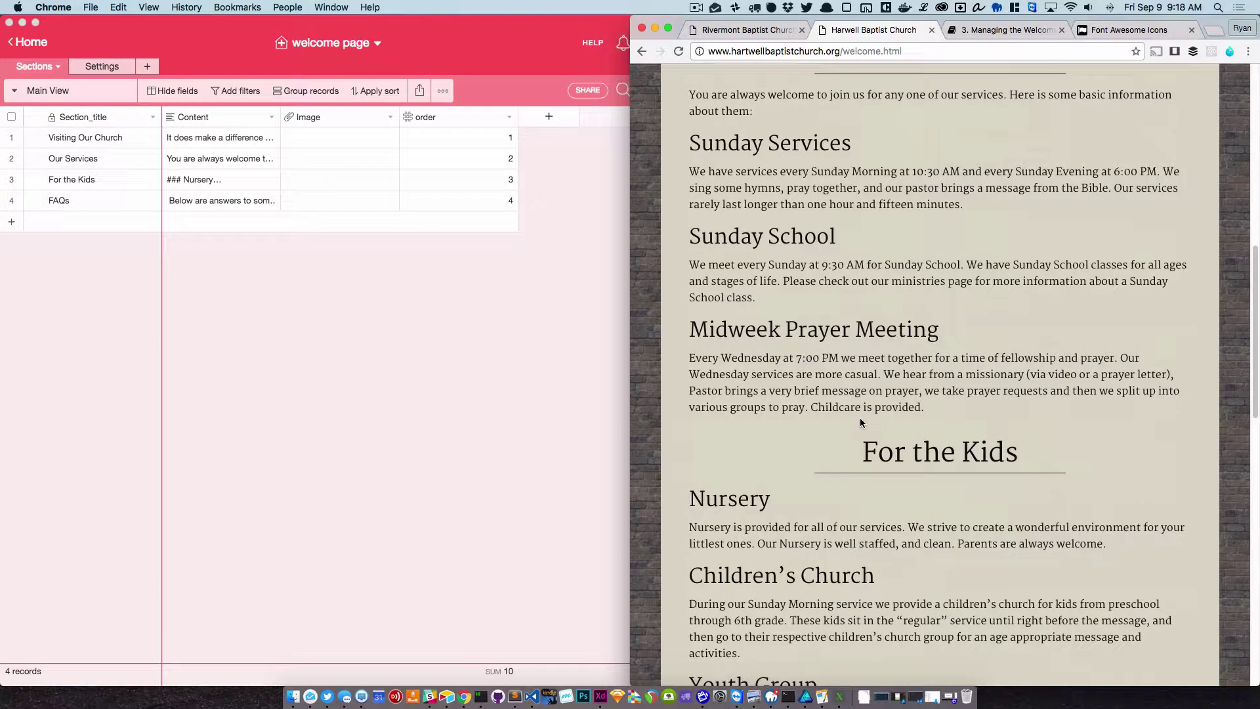
pyautogui.scroll(-4, 870, 424)
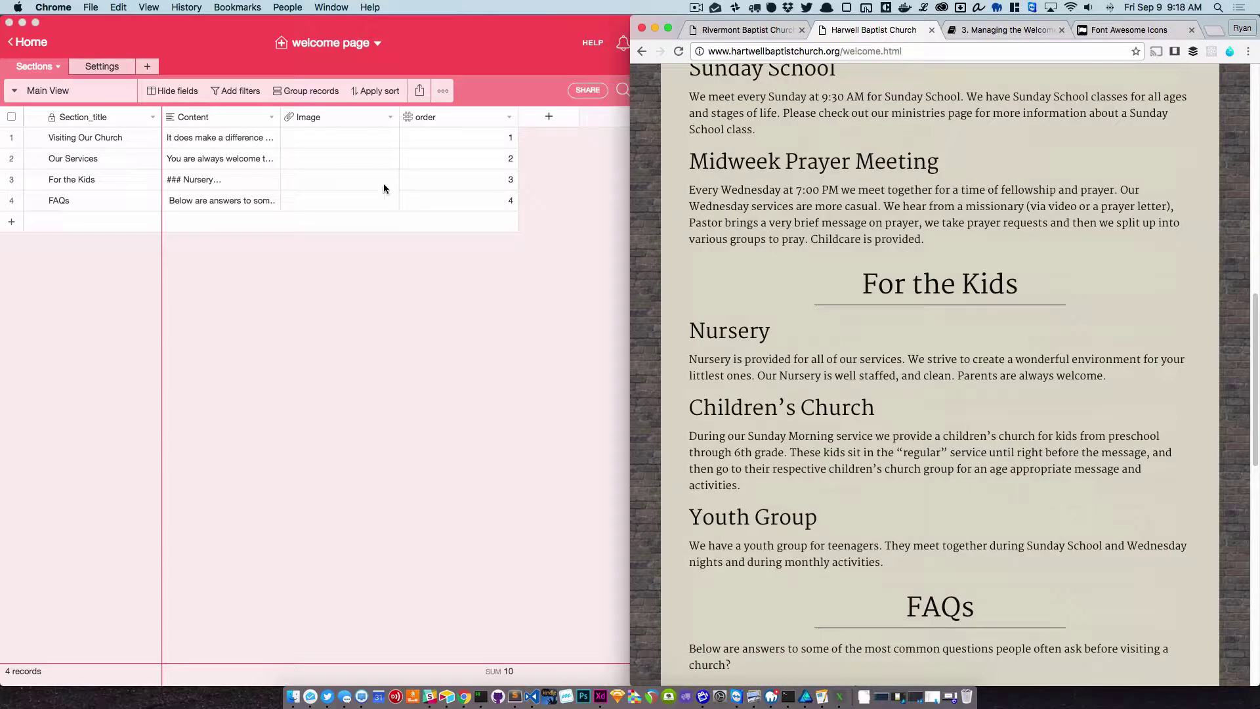
pyautogui.scroll(5, 841, 307)
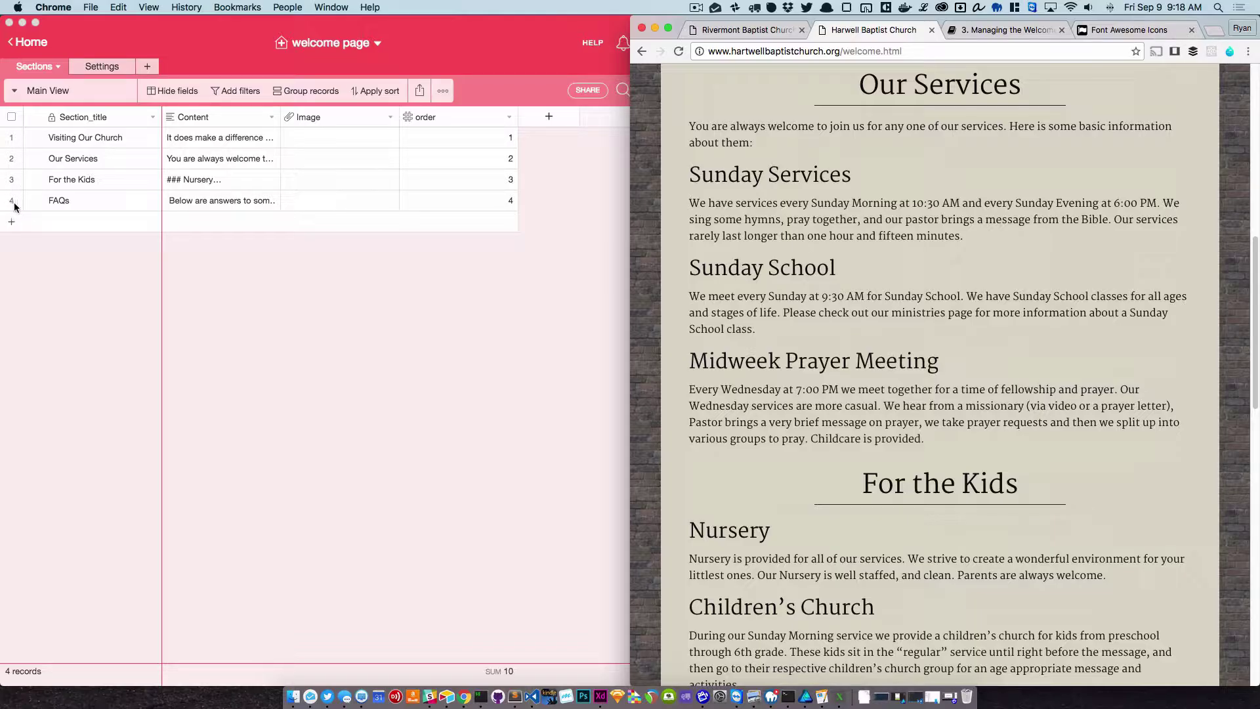
pyautogui.scroll(2, 777, 282)
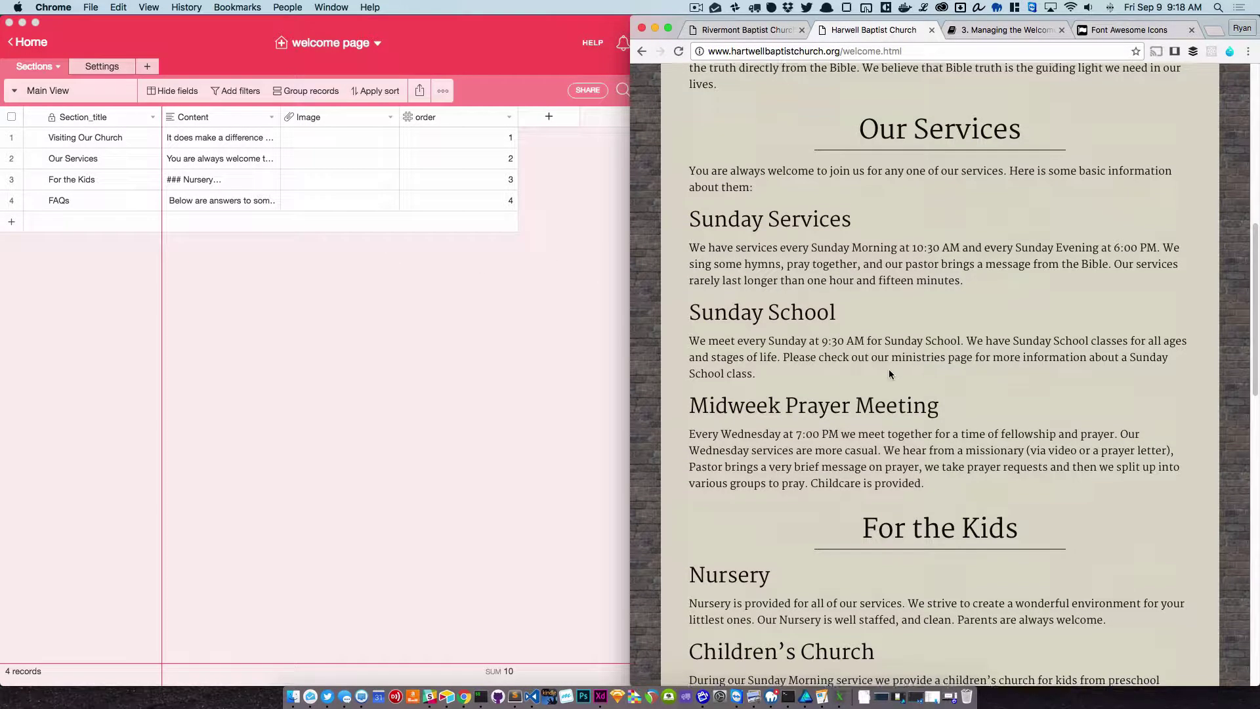
pyautogui.scroll(2, 866, 335)
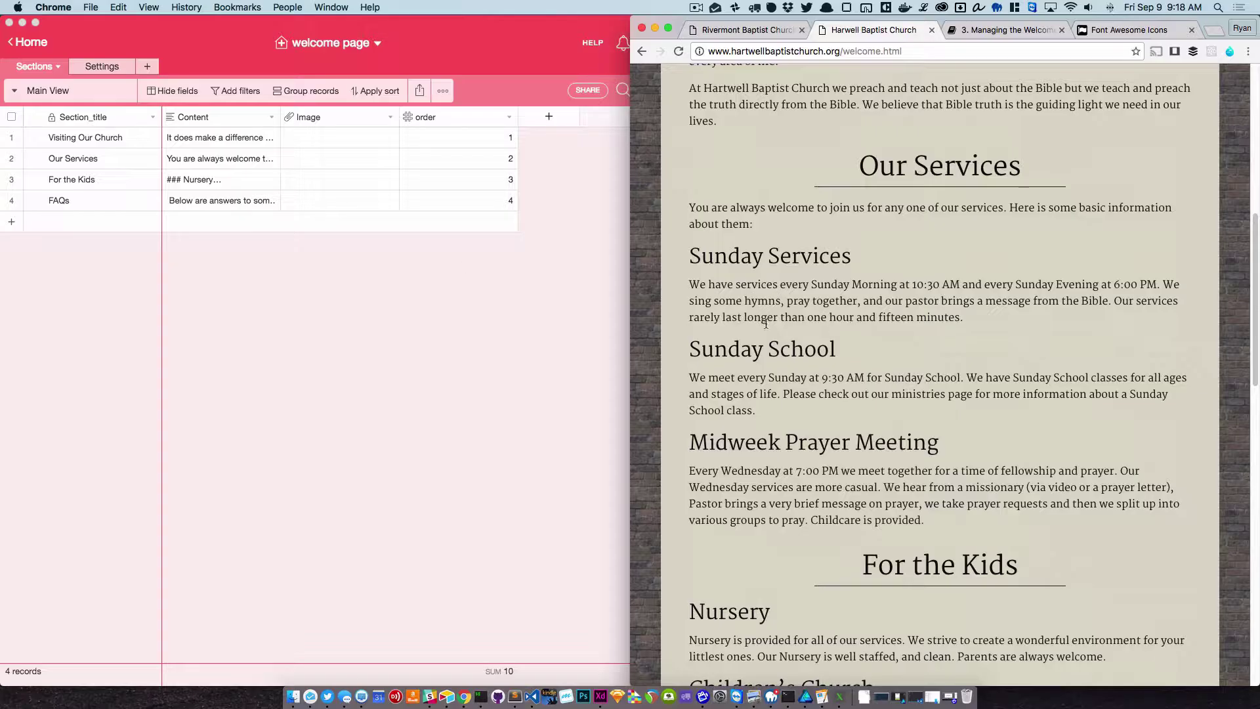
pyautogui.scroll(-6, 892, 338)
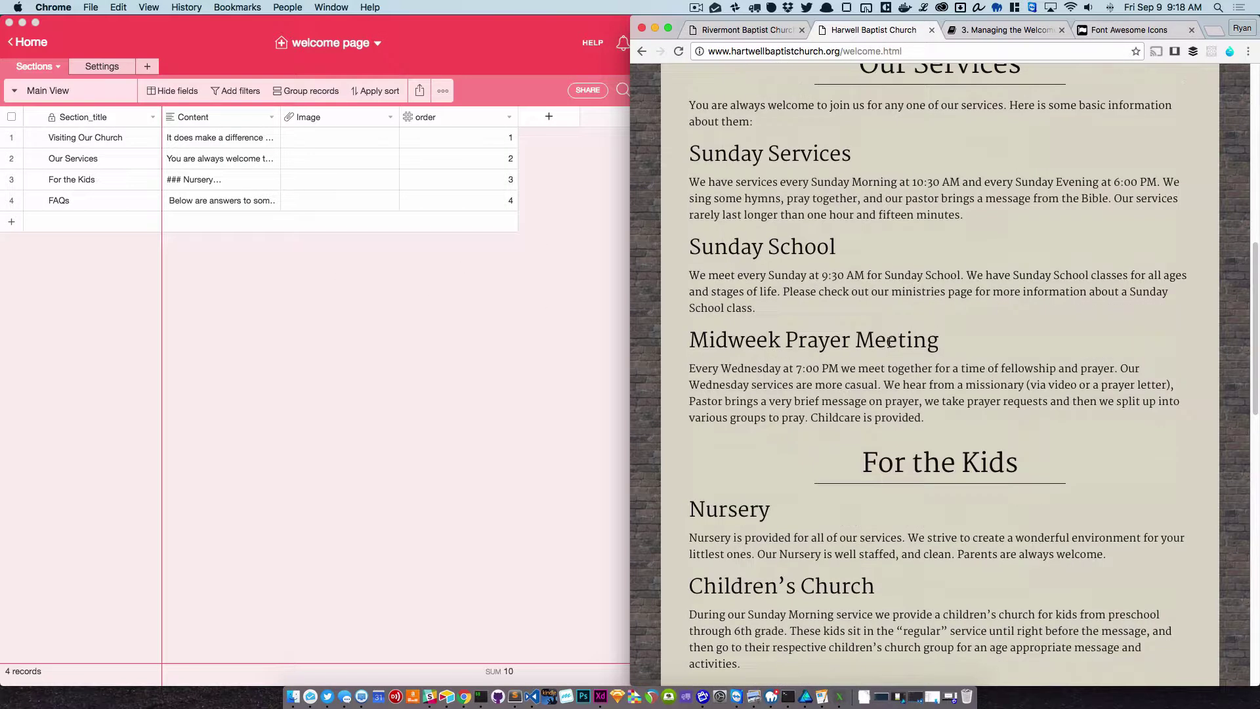
pyautogui.scroll(-20, 887, 342)
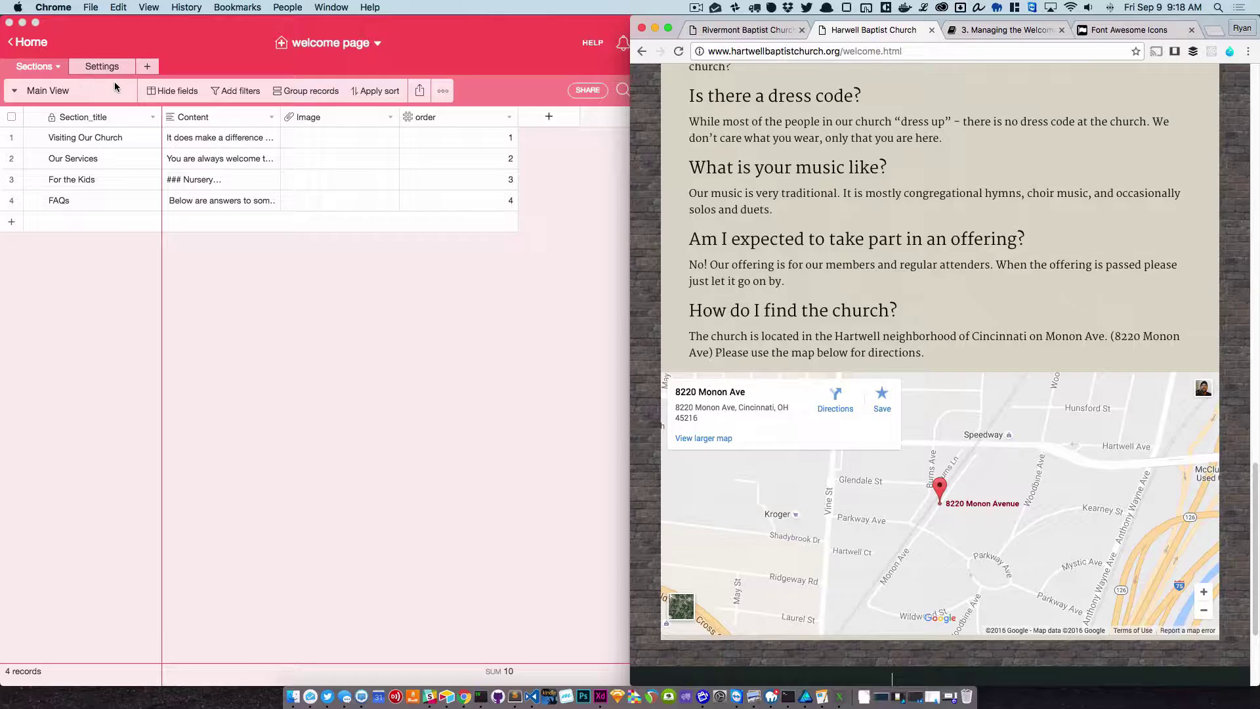
pyautogui.click(32, 42)
pyautogui.click(33, 42)
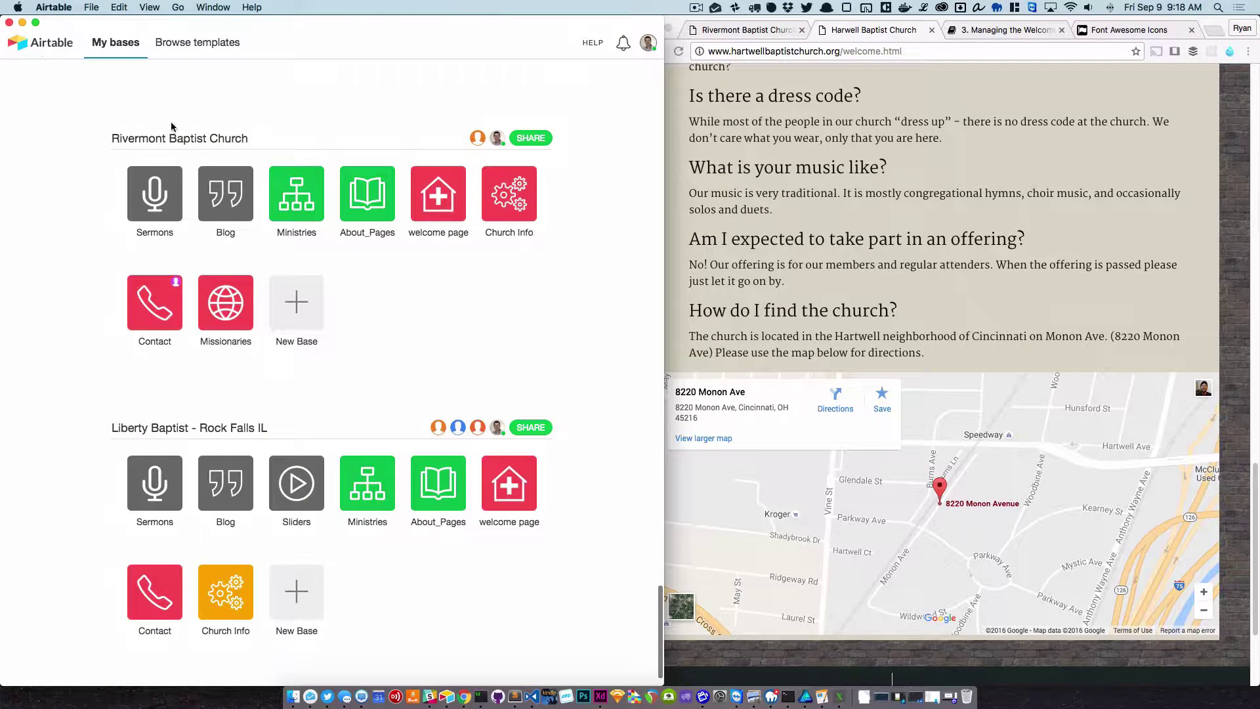
pyautogui.click(523, 184)
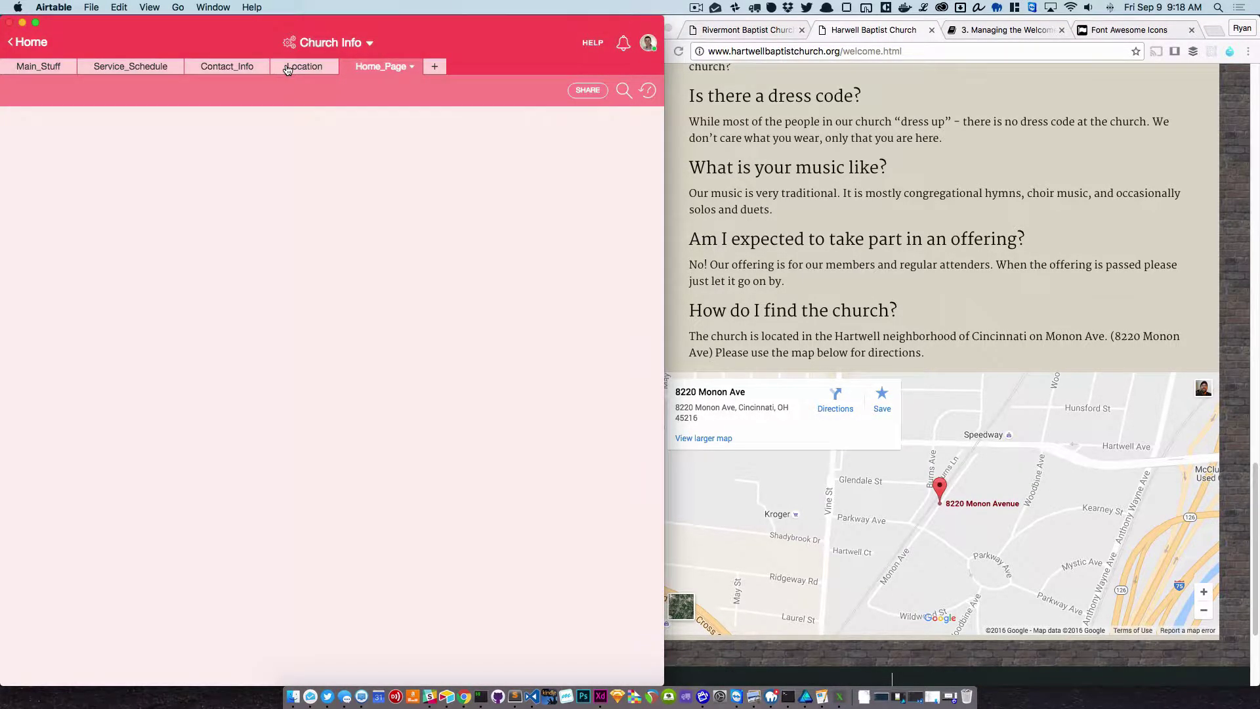
pyautogui.click(282, 69)
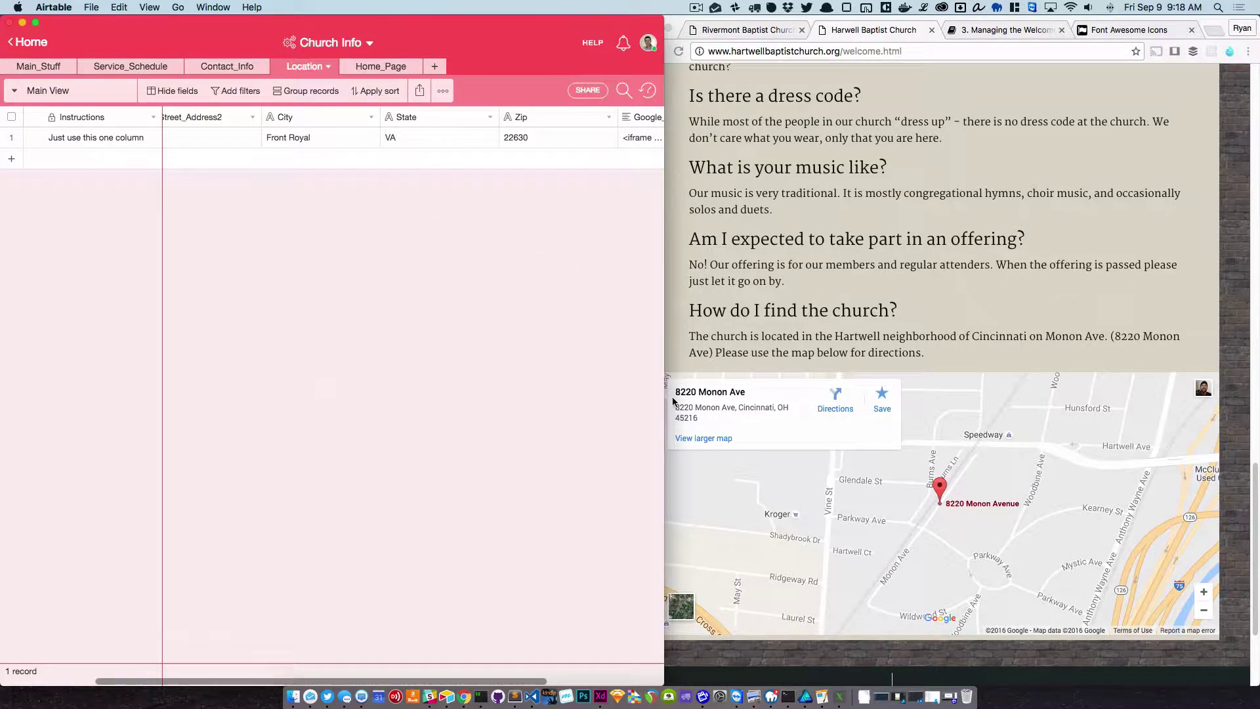
pyautogui.click(39, 44)
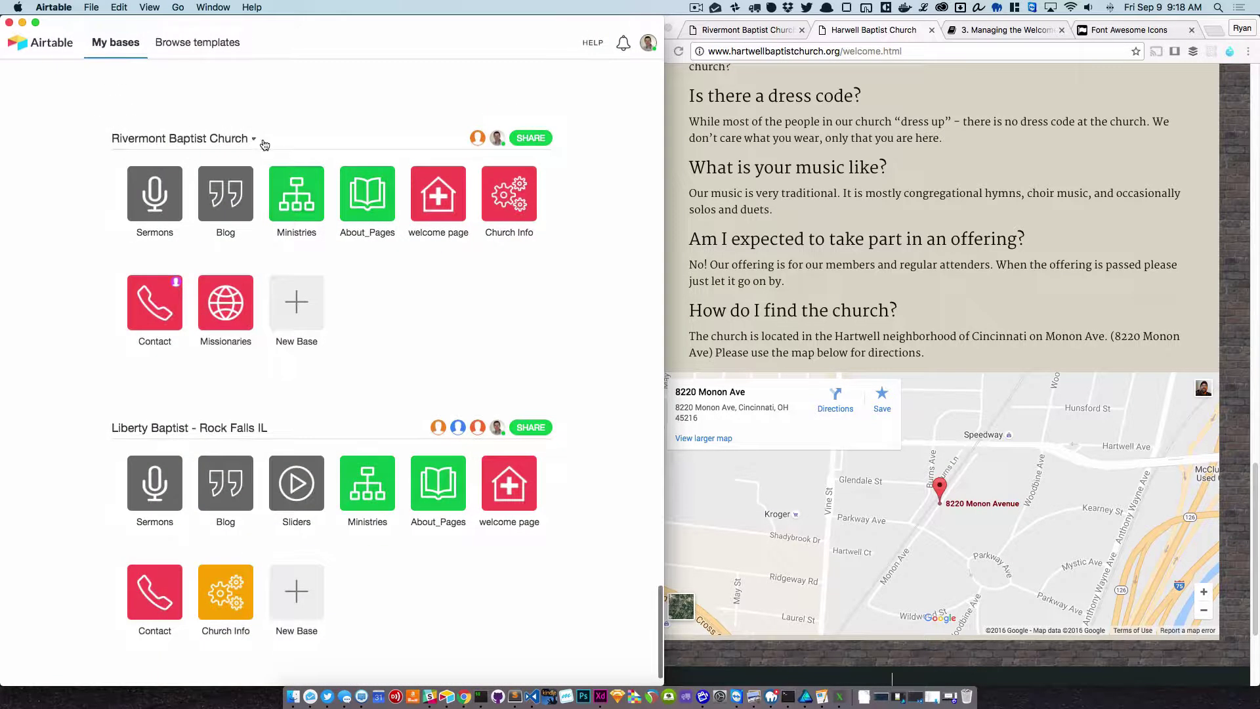
pyautogui.click(435, 194)
pyautogui.click(1082, 267)
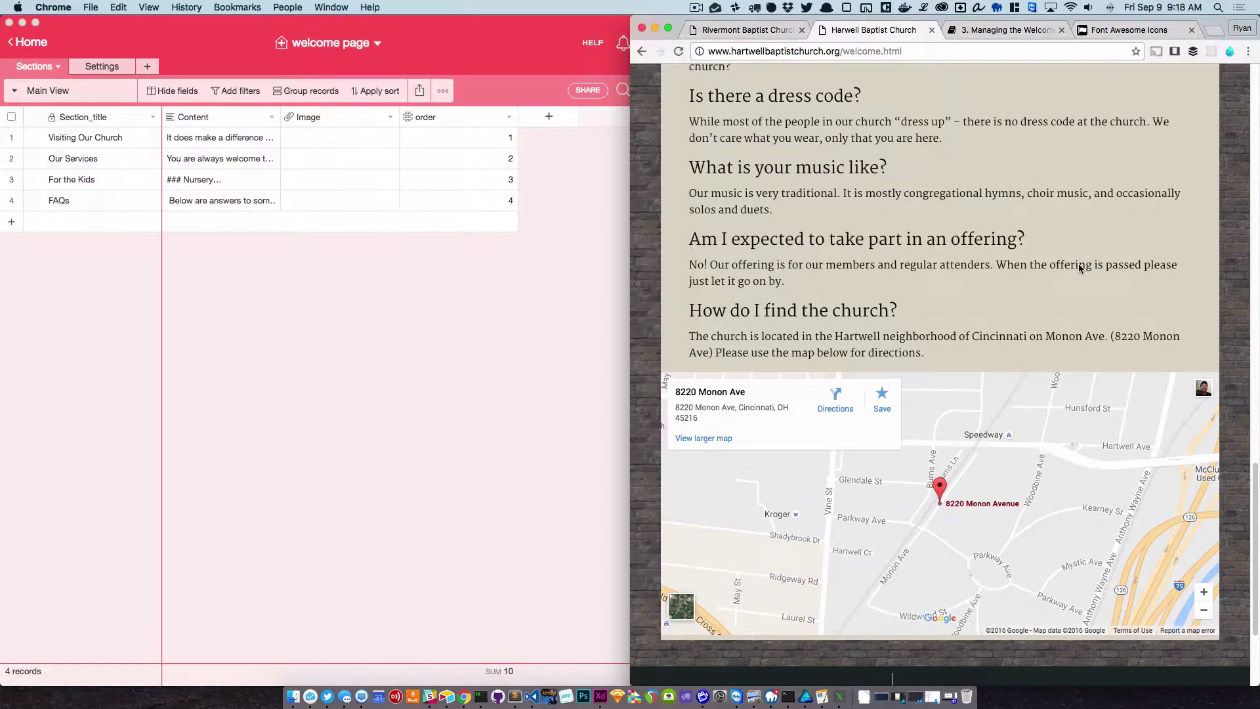
pyautogui.scroll(3, 1003, 241)
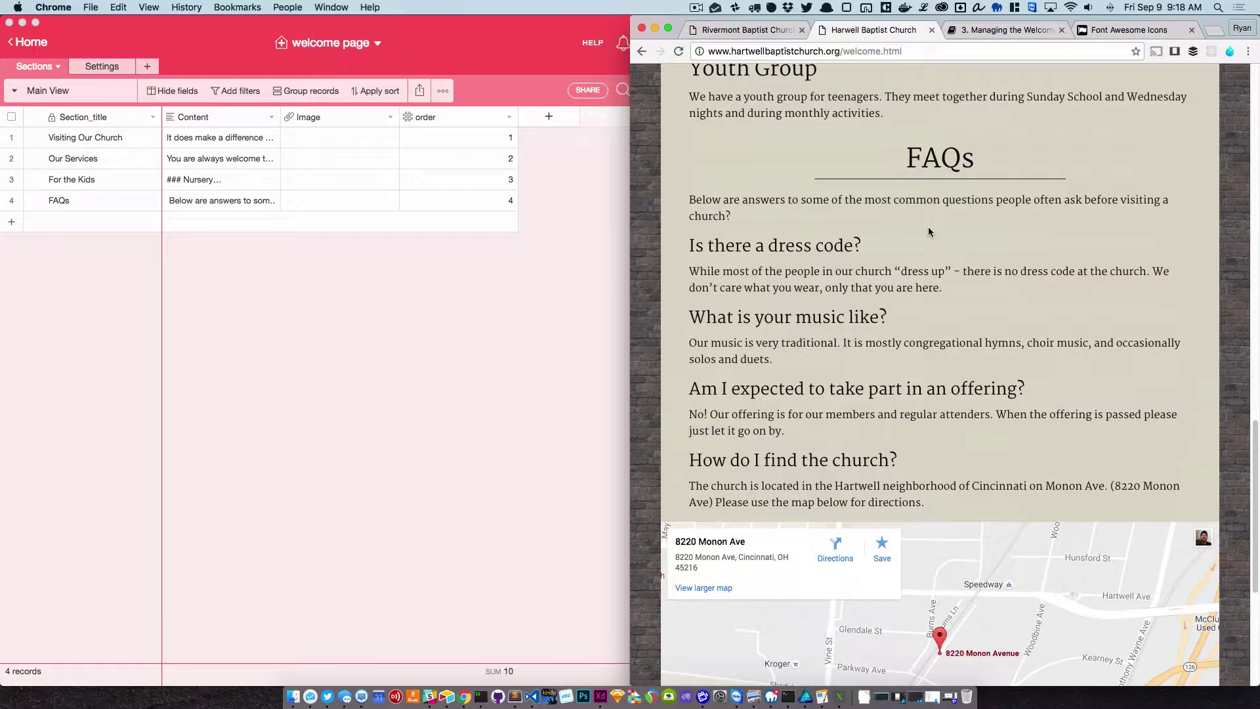